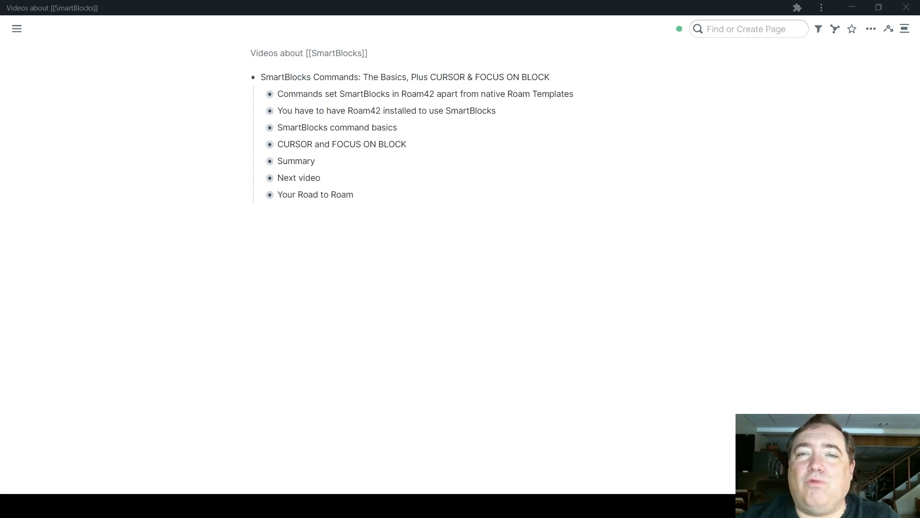
Step: Briefly show, then hide, the notes under the Commands set SmartBlocks and Roam42 requirement points
click(261, 94)
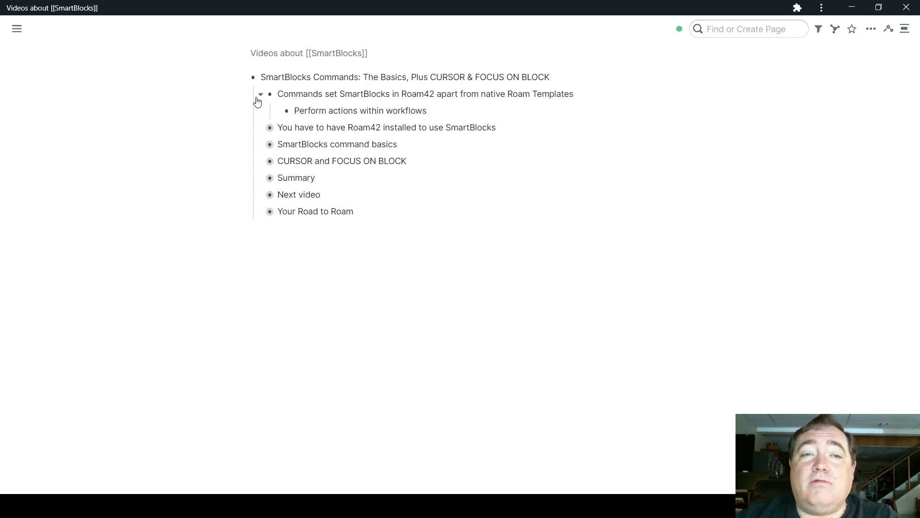
click(261, 95)
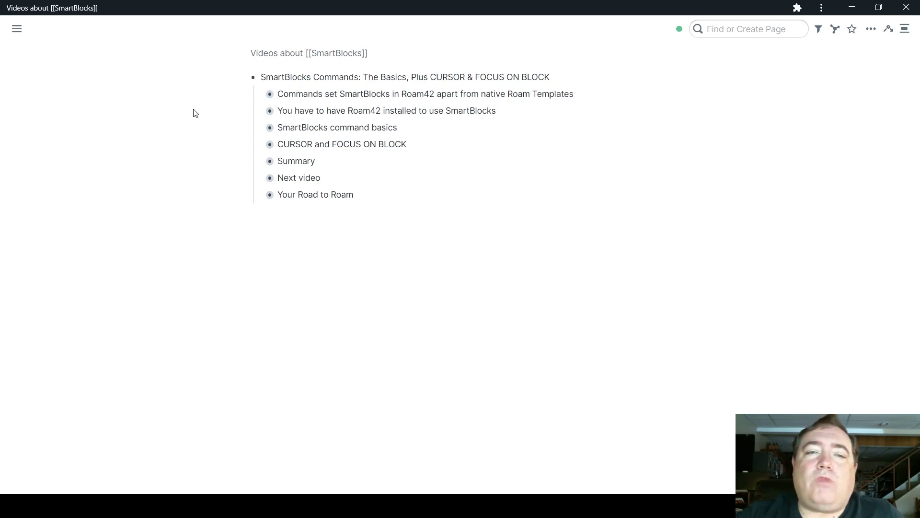
click(259, 111)
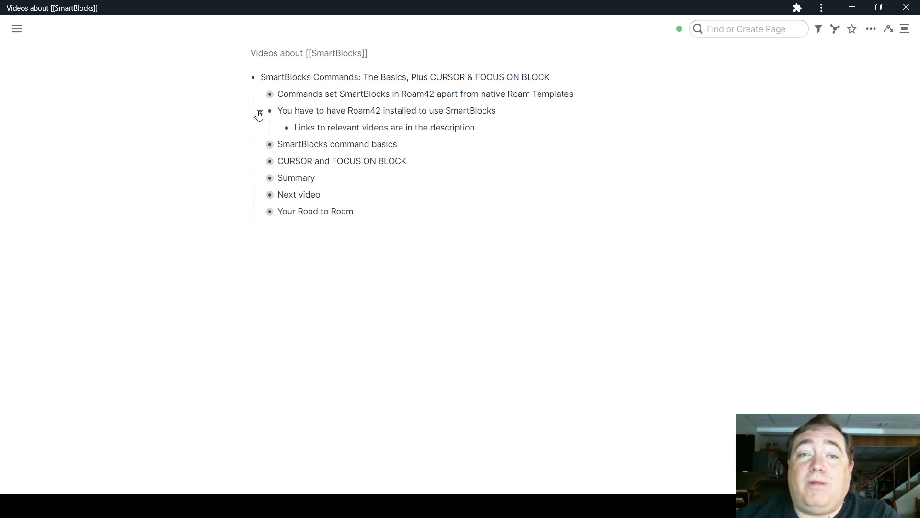
click(258, 113)
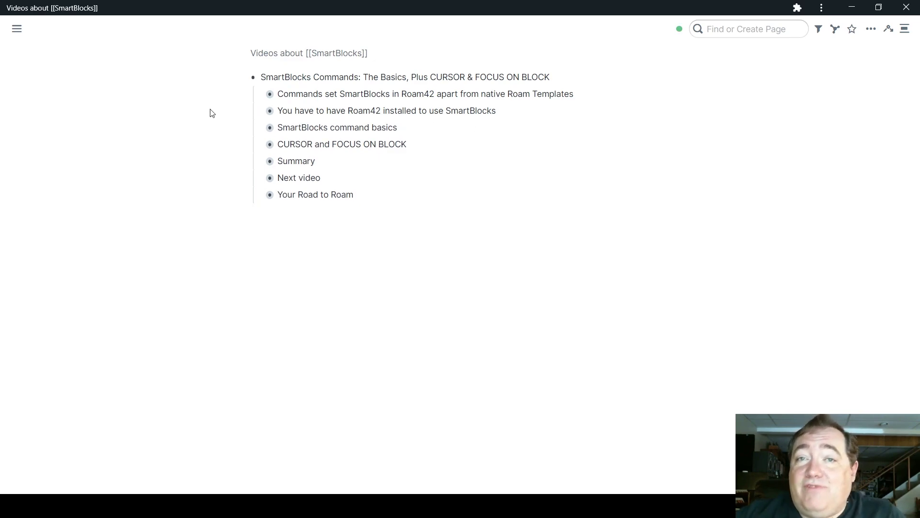
Step: Open SmartBlocks command basics, toggle the within-a-SmartBlock detail, and reveal the <% COMMAND %> example
click(258, 129)
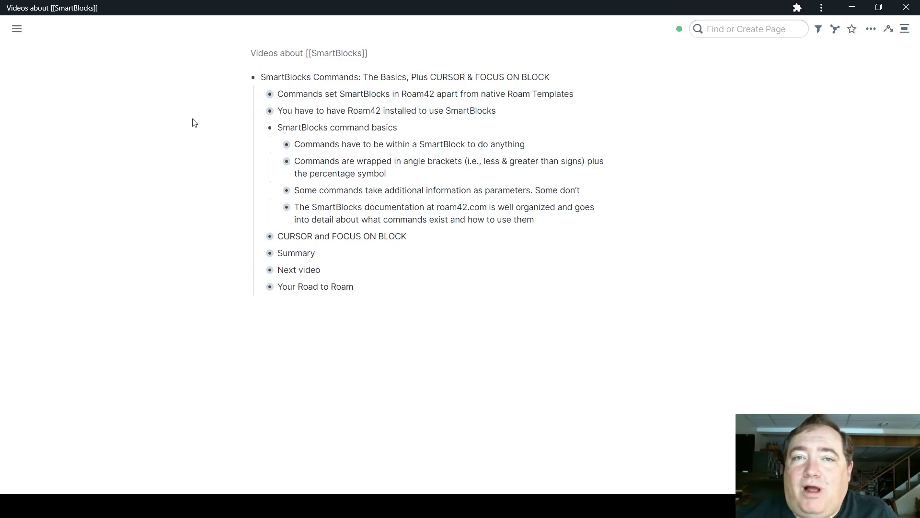
click(277, 145)
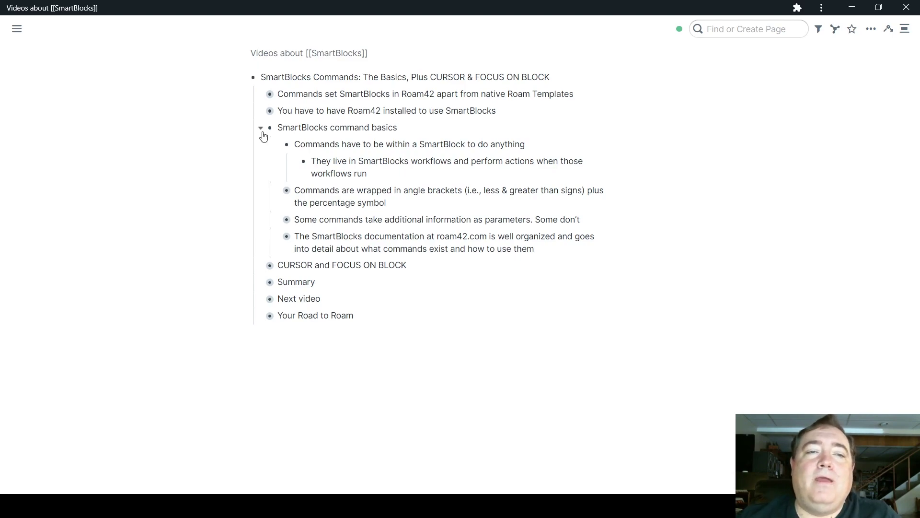
click(277, 146)
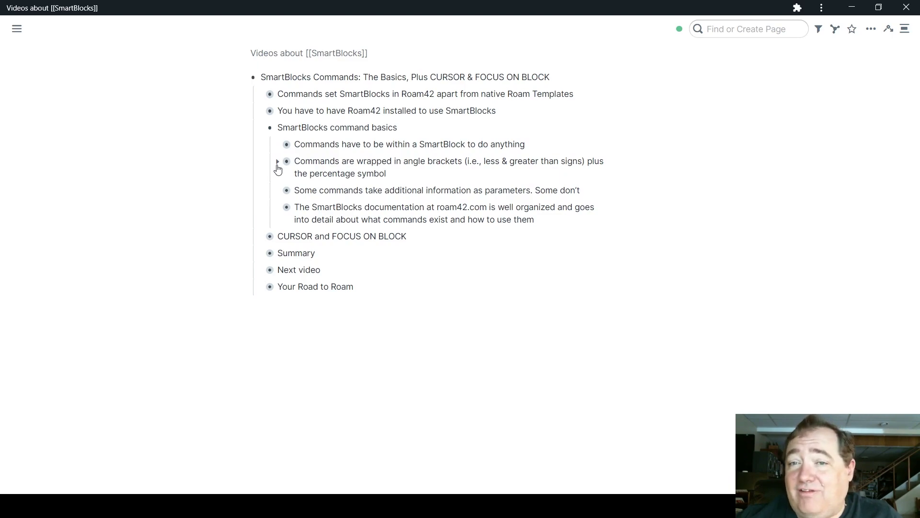
click(277, 162)
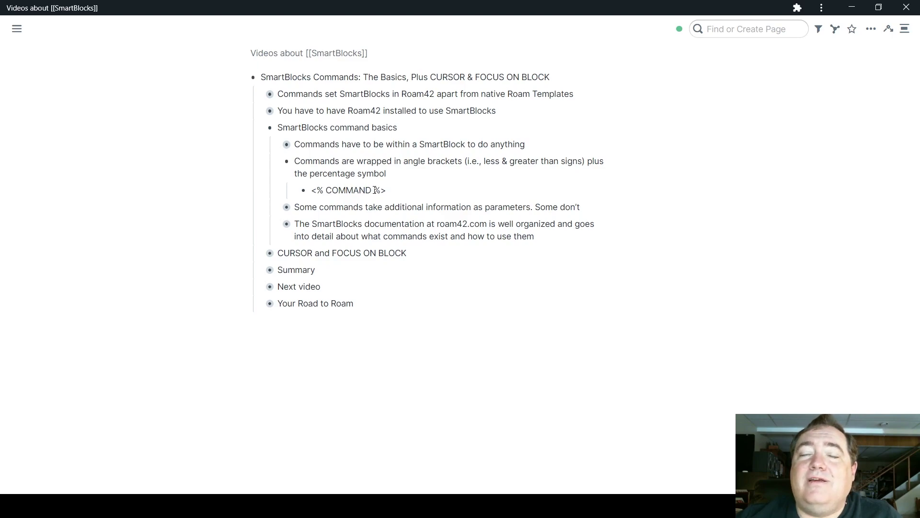
Step: Change the example to <% COMMAND: %>, fold the parameters and brackets points, and open the documentation tip
click(278, 163)
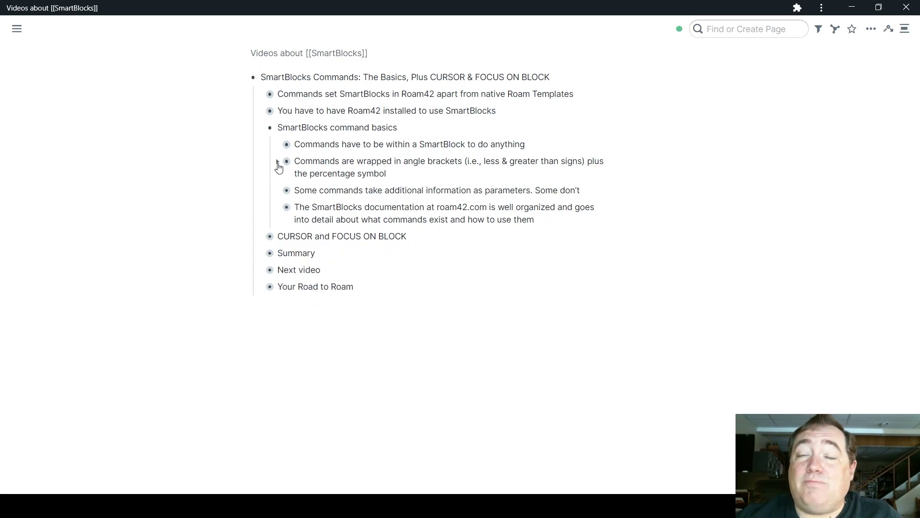
click(278, 190)
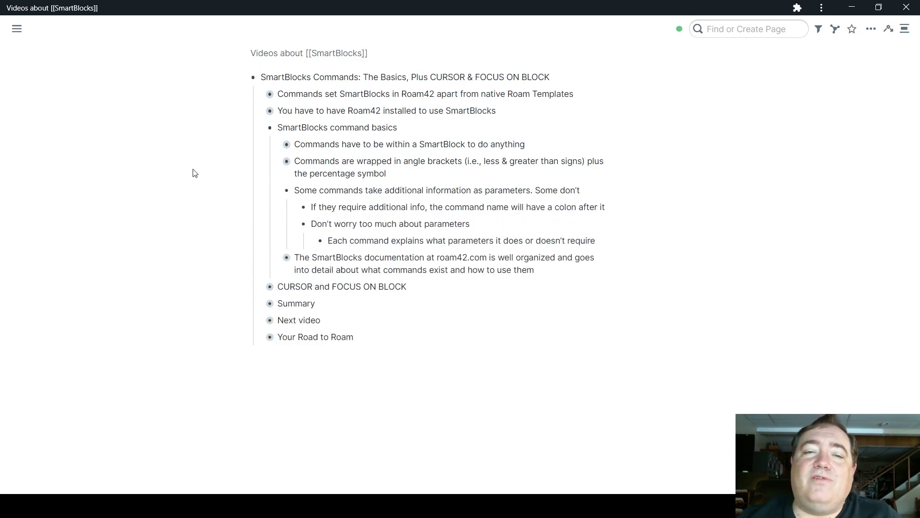
click(277, 162)
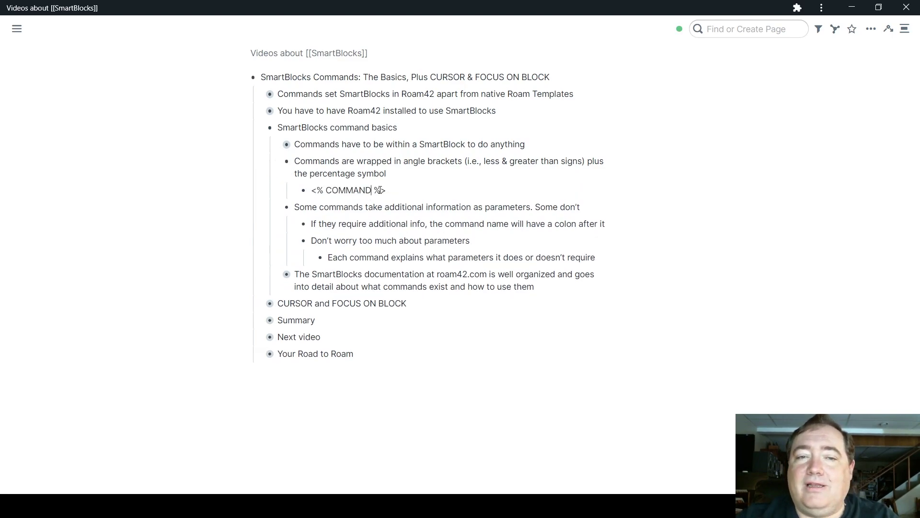
text(:)
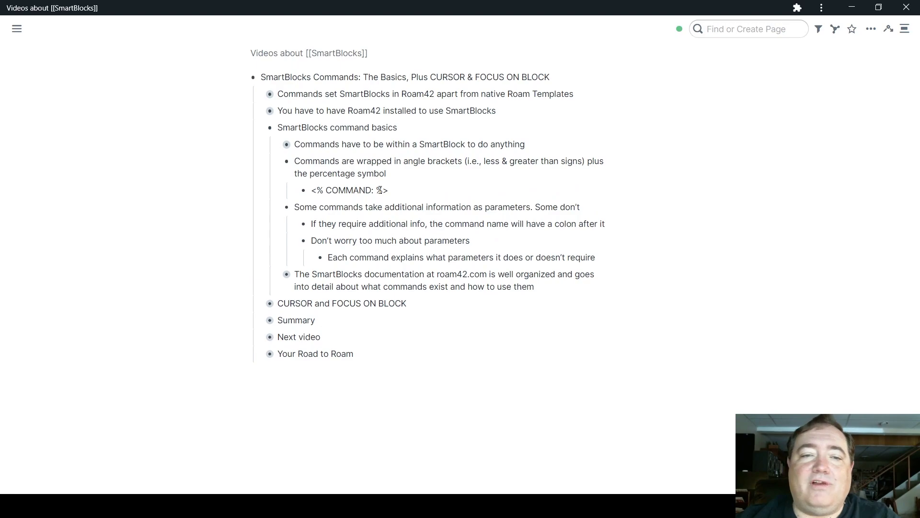
click(278, 164)
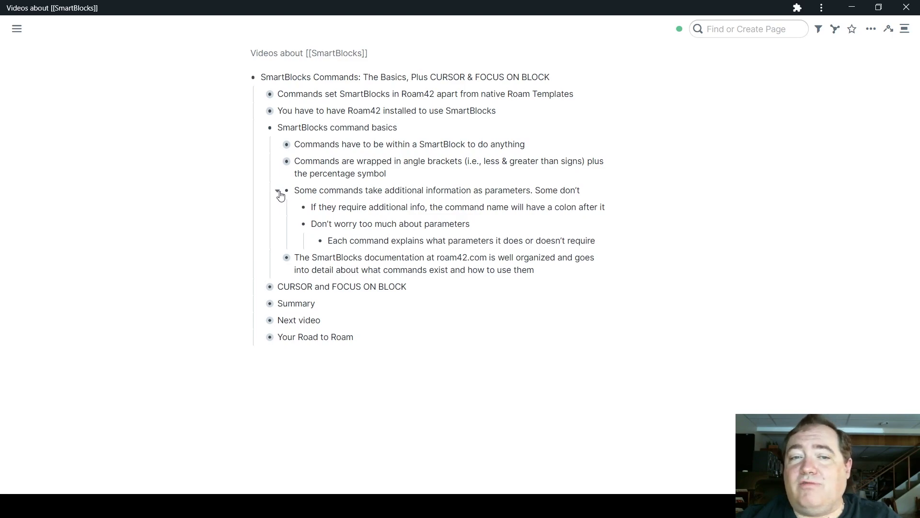
click(280, 192)
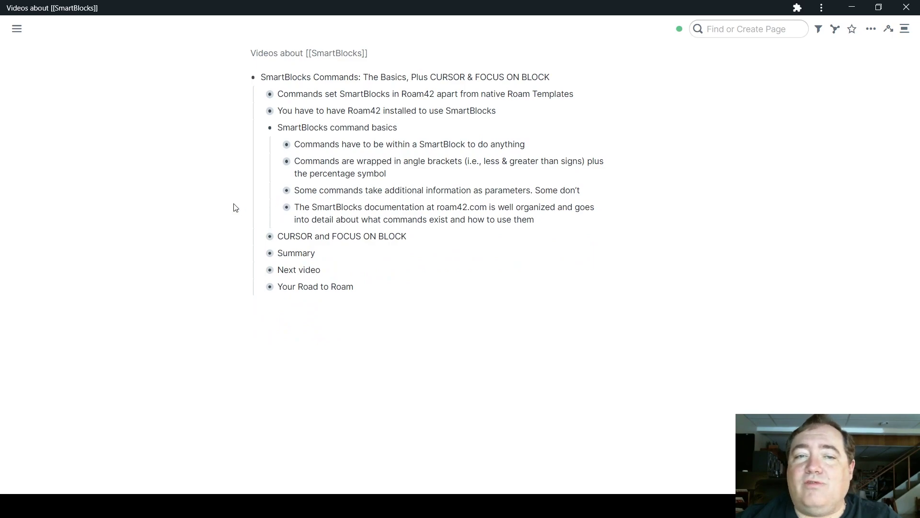
click(278, 209)
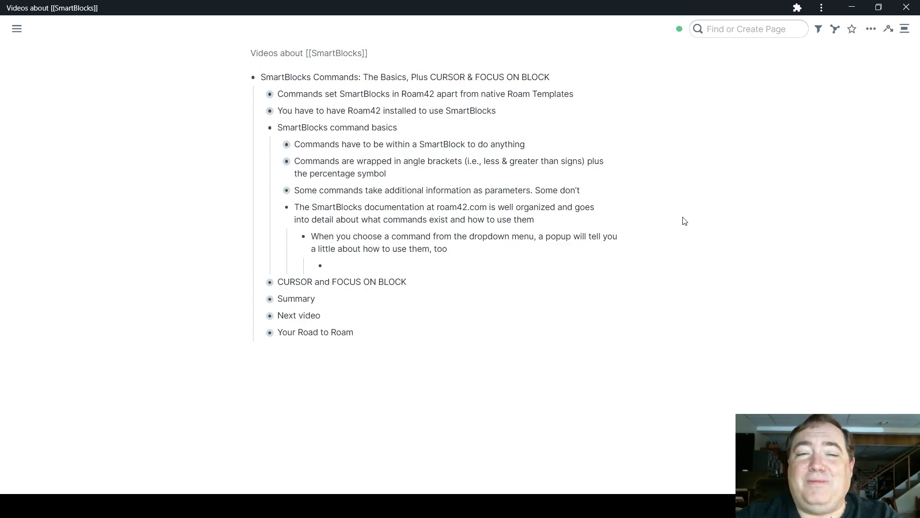
Step: Insert a trial <%CURSOR%> command from the SmartBlocks dropdown using jj<%
text(J)
key(BackSpace)
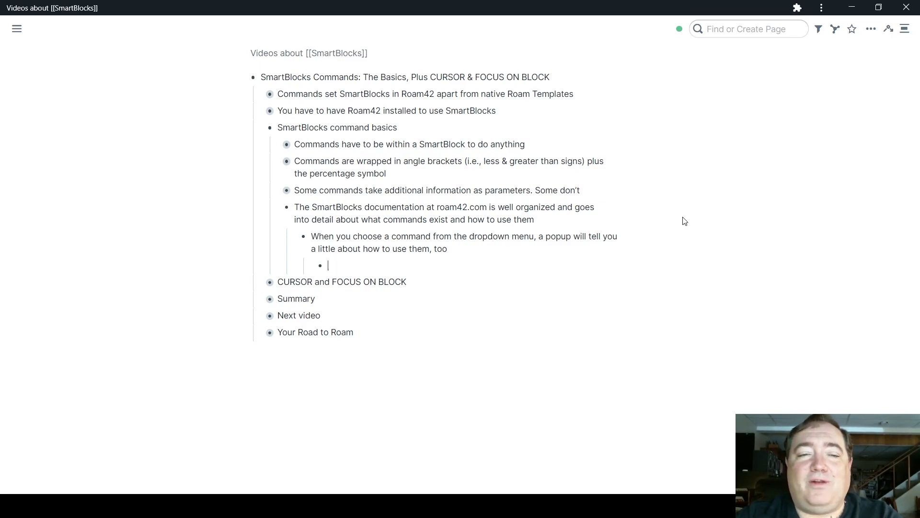
text(jj)
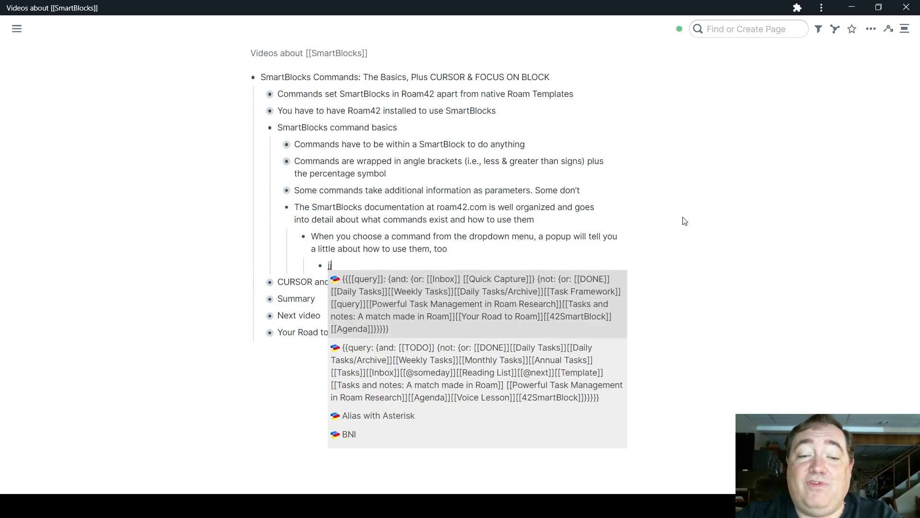
text(<)
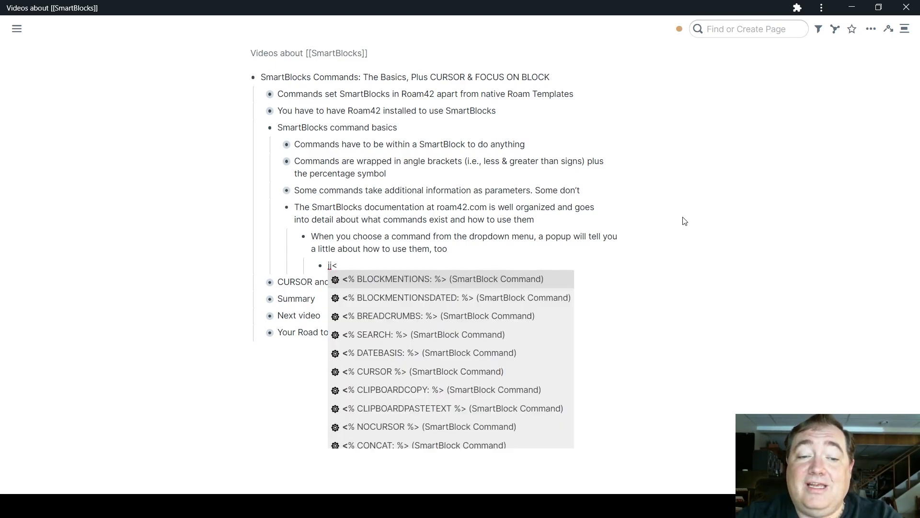
text(%)
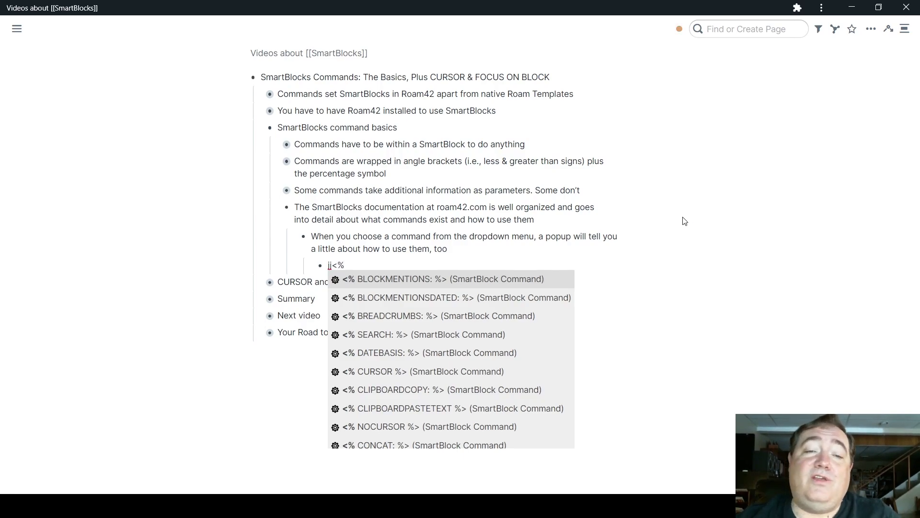
scroll(484, 372, down, 3)
scroll(484, 374, up, 3)
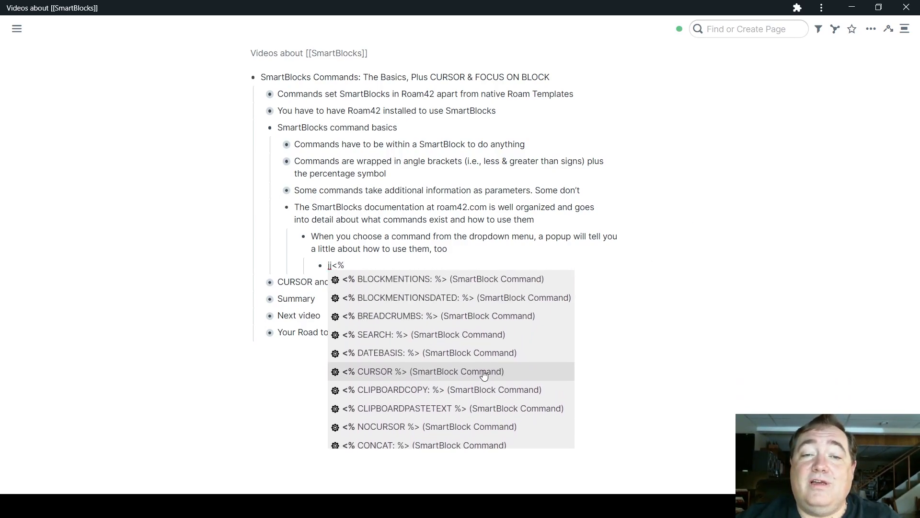
scroll(448, 341, down, 6)
scroll(422, 375, up, 5)
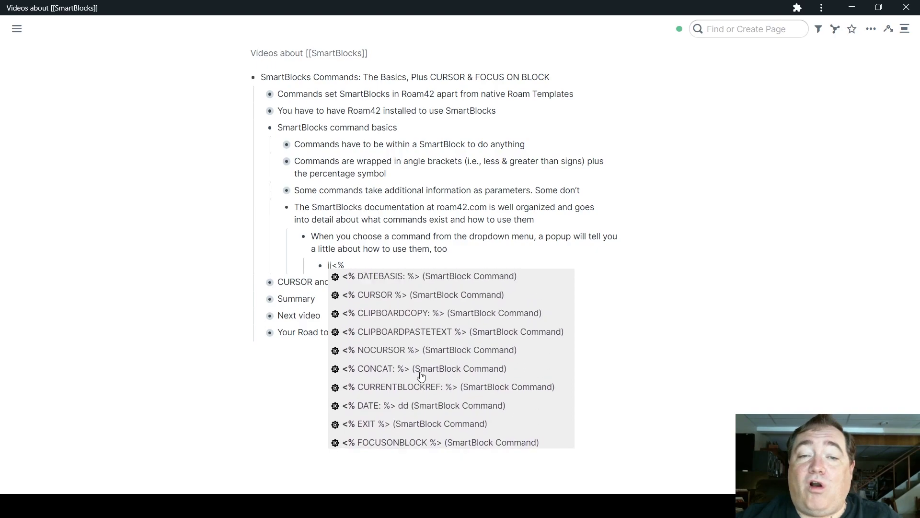
scroll(420, 375, down, 1)
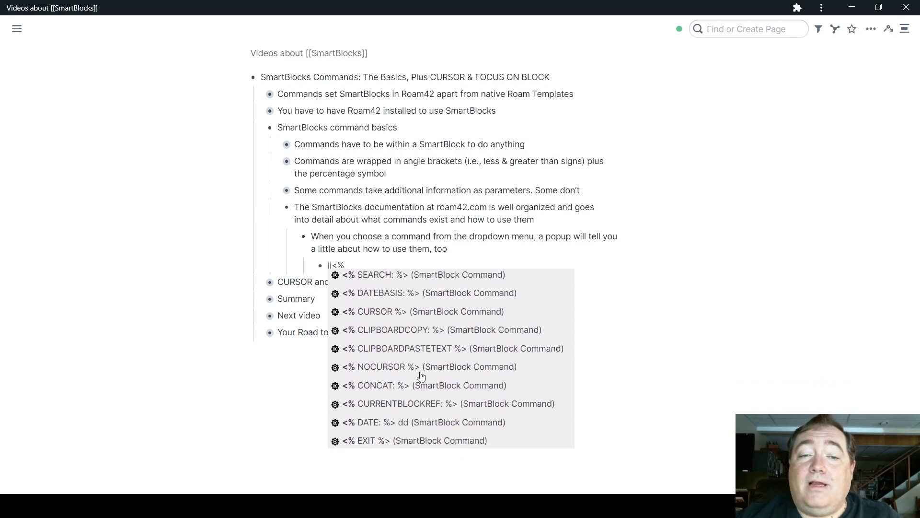
click(387, 313)
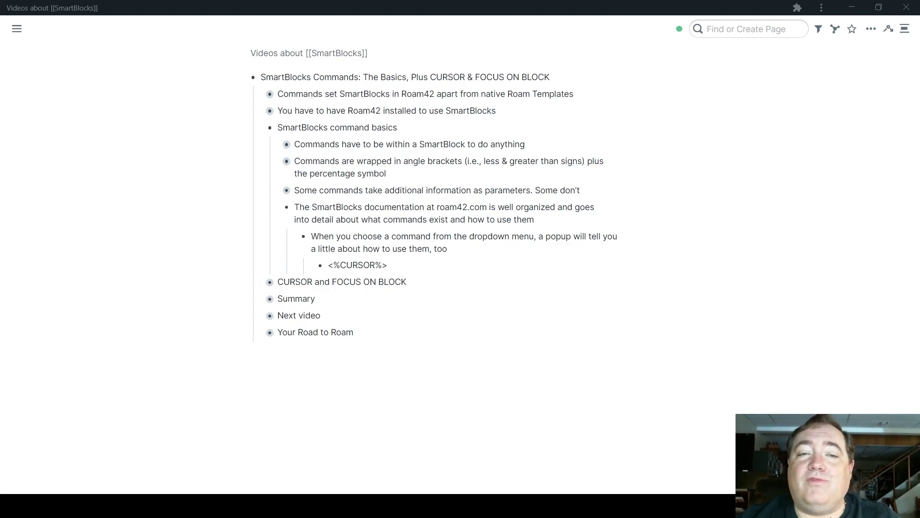
Step: Delete the <%CURSOR%> command and fold the documentation and command basics blocks
triple_click(361, 264)
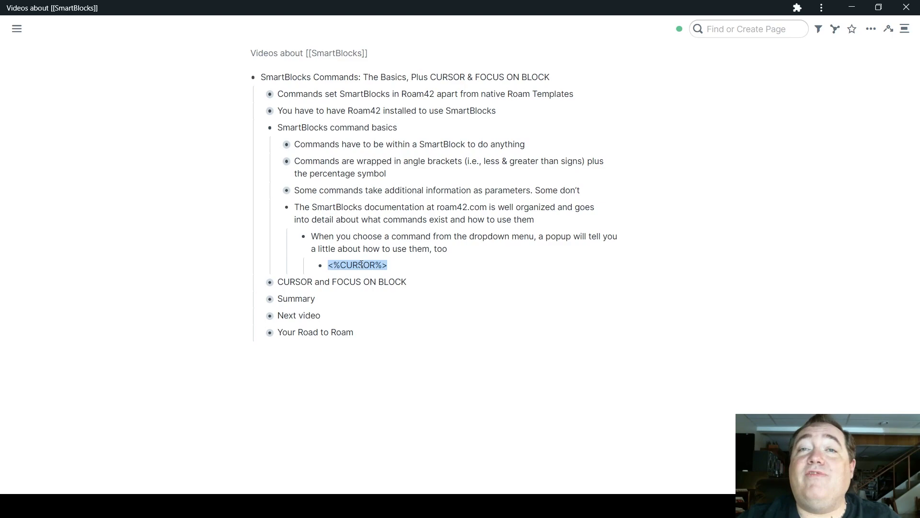
key(BackSpace)
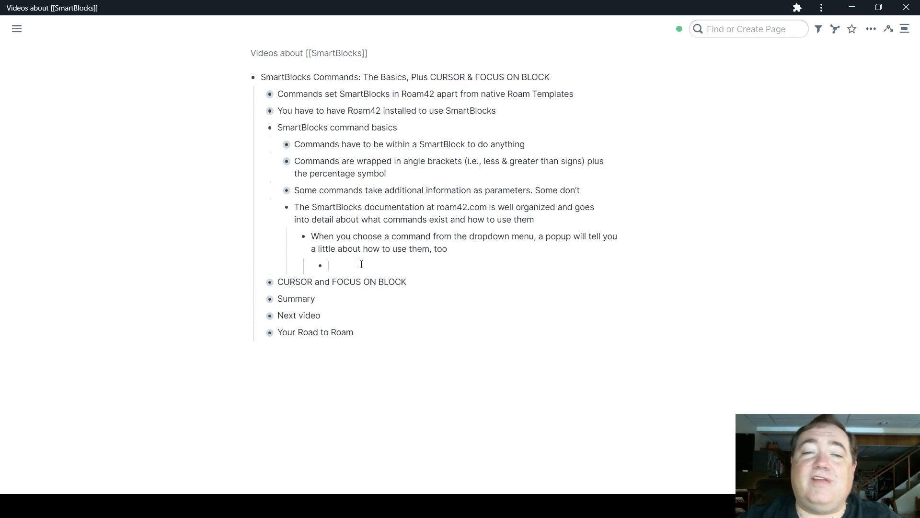
click(277, 207)
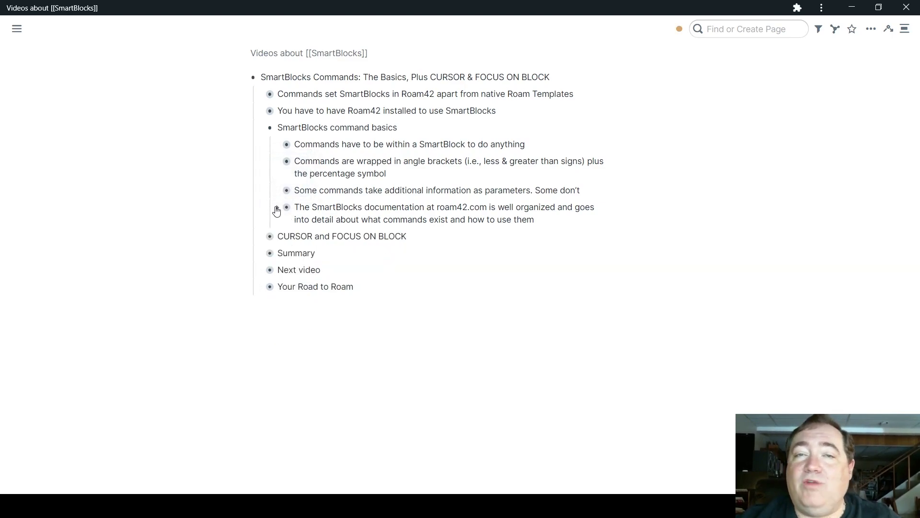
click(261, 130)
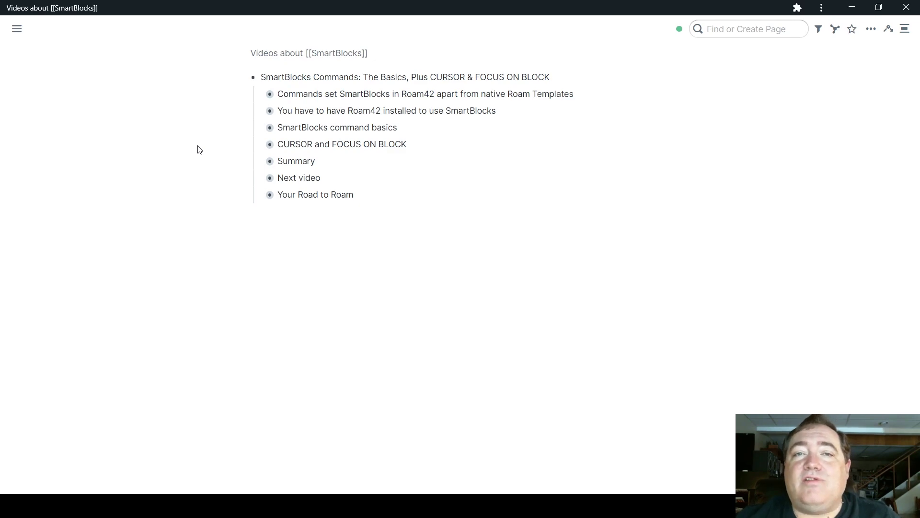
Step: Open CURSOR and FOCUS ON BLOCK, peek into FOCUSONBLOCK, and toggle the 'You can use either' tip
click(260, 146)
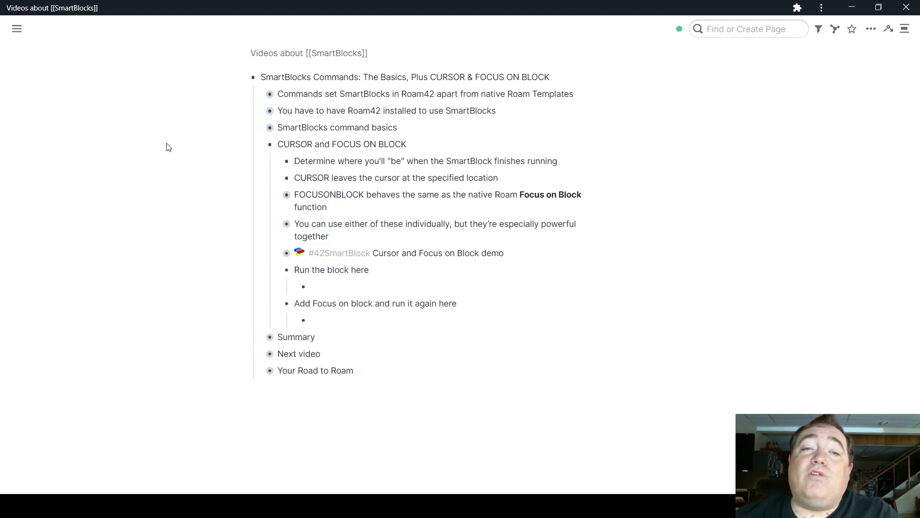
click(278, 197)
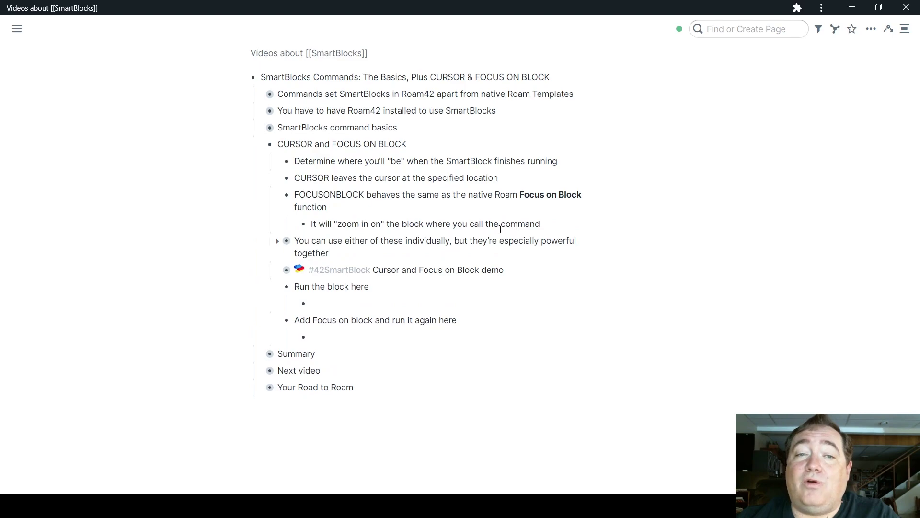
click(288, 196)
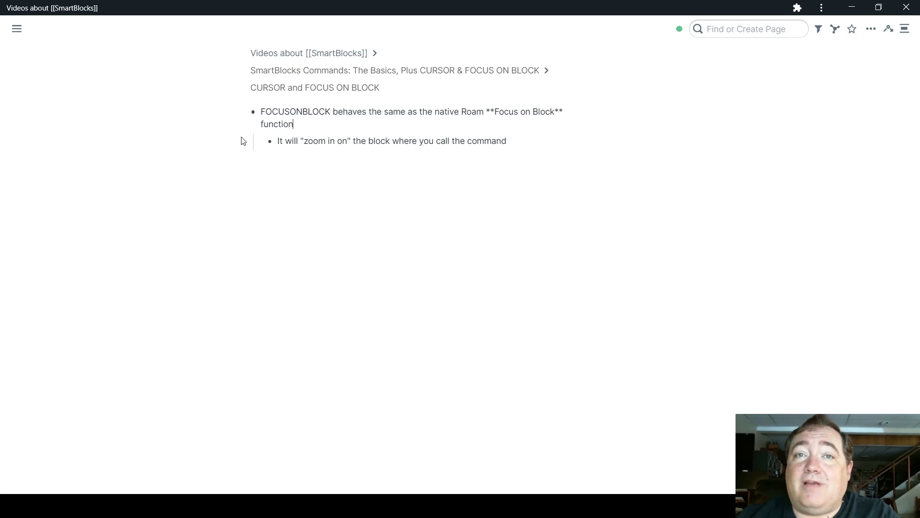
key(alt+Left)
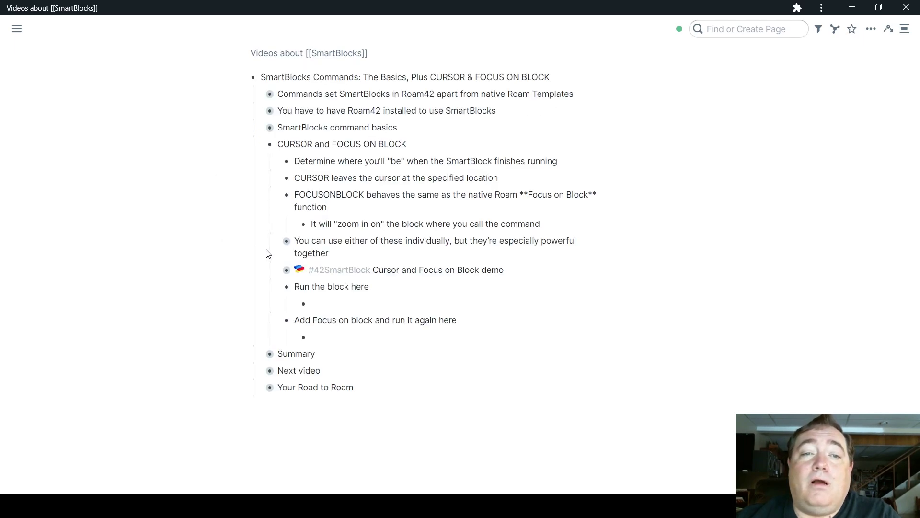
click(280, 197)
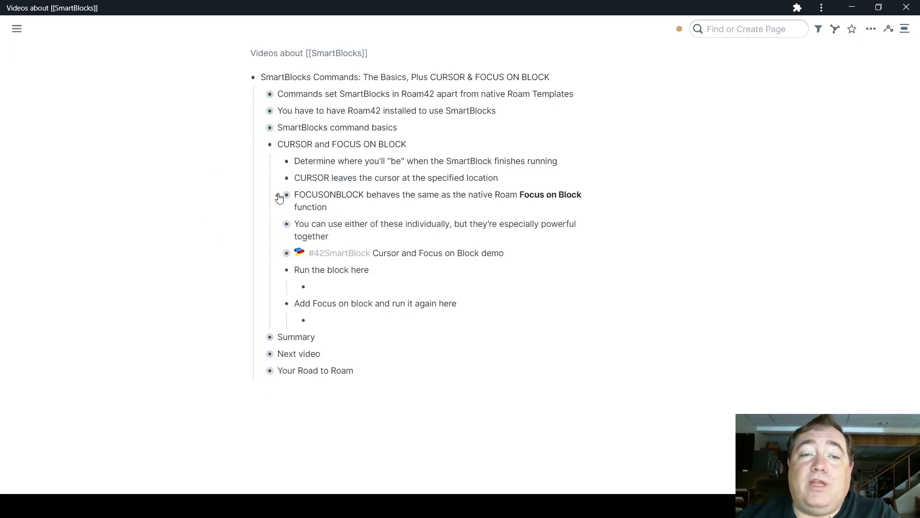
click(277, 227)
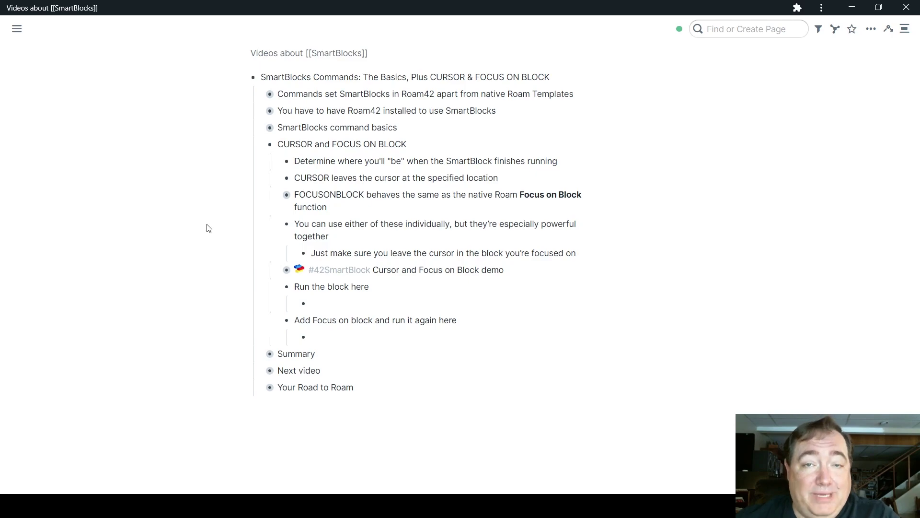
click(277, 225)
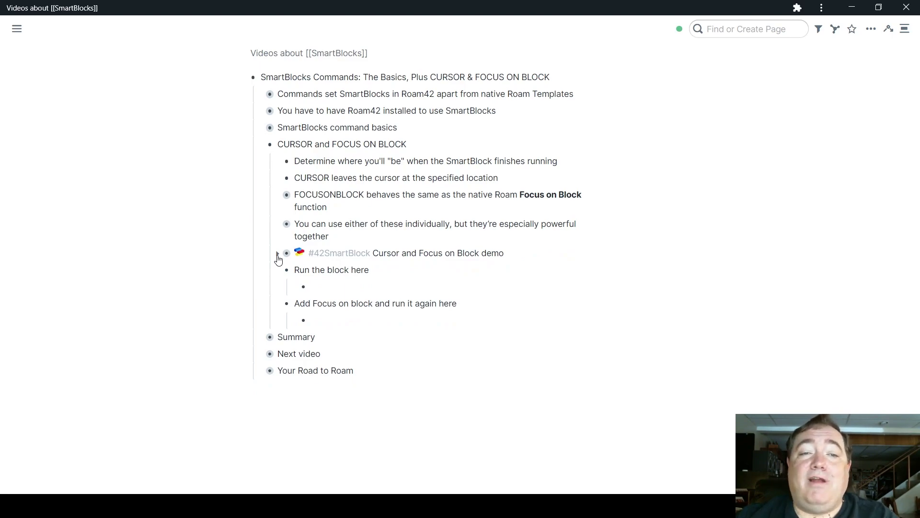
Step: Expand the #42SmartBlock demo and highlight the 'Here is where the cursor will be: <%CURSOR%>' line
click(278, 254)
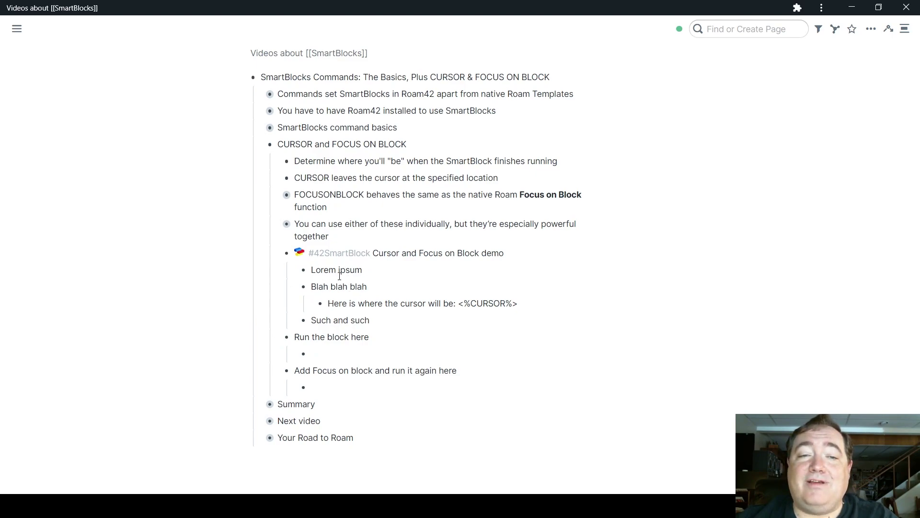
drag(328, 304, 456, 305)
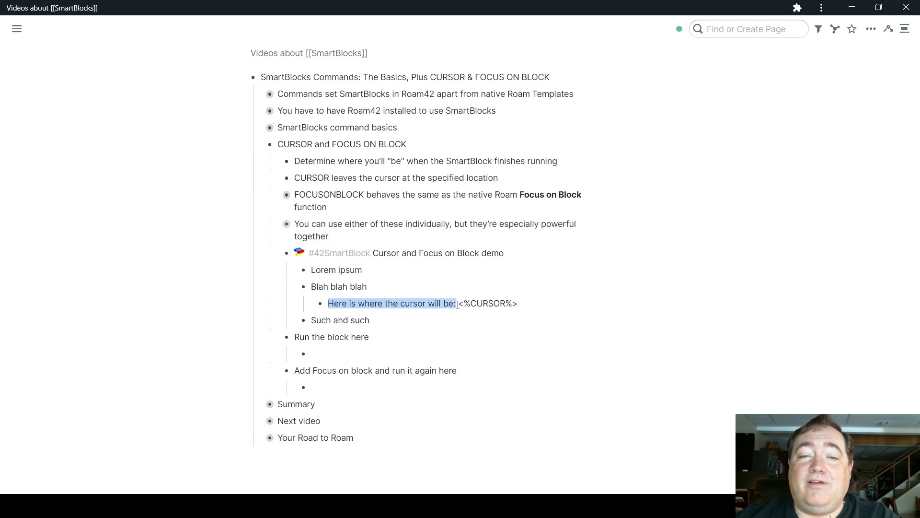
drag(519, 303, 458, 299)
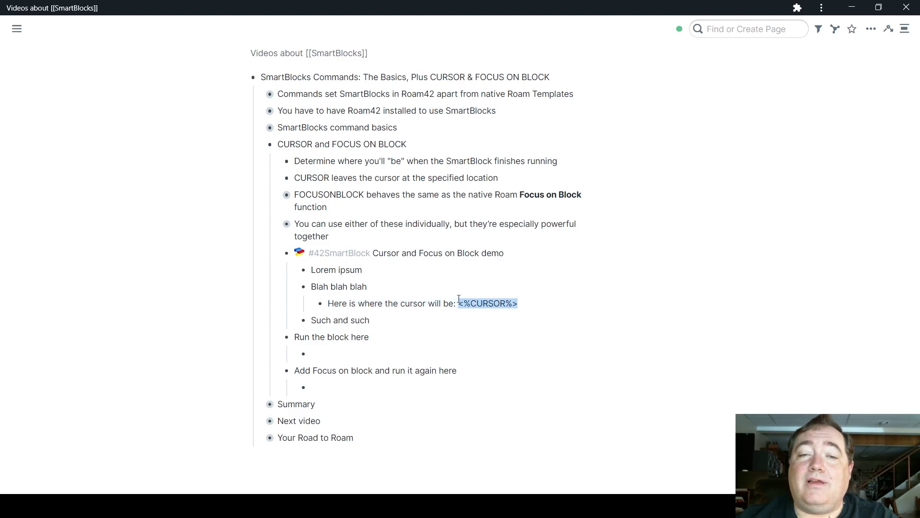
click(240, 307)
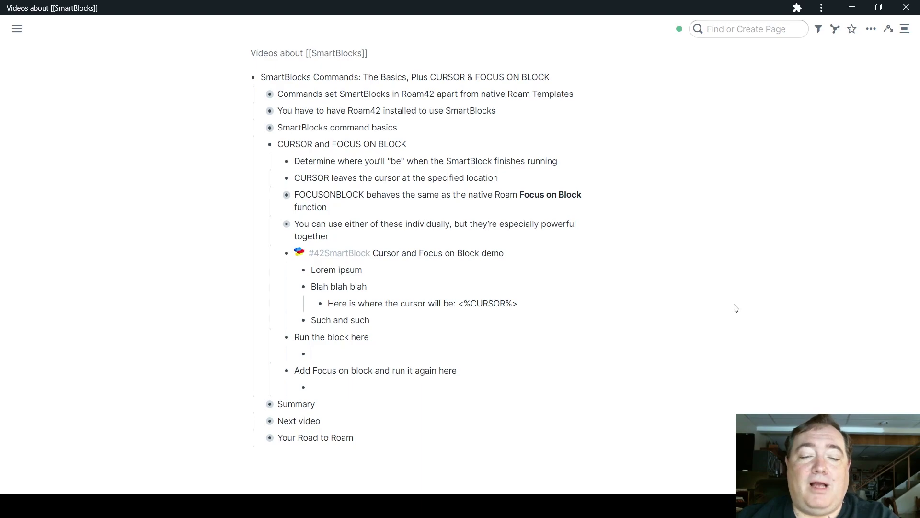
Step: Run 'Cursor and Focus on Block demo' via jcurs in the empty bullet under 'Run the block here'
text(jcurs)
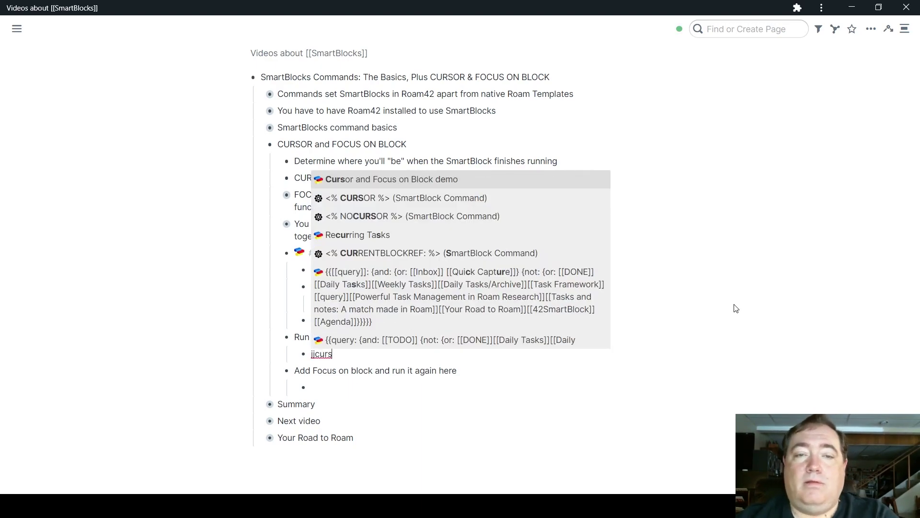
click(460, 179)
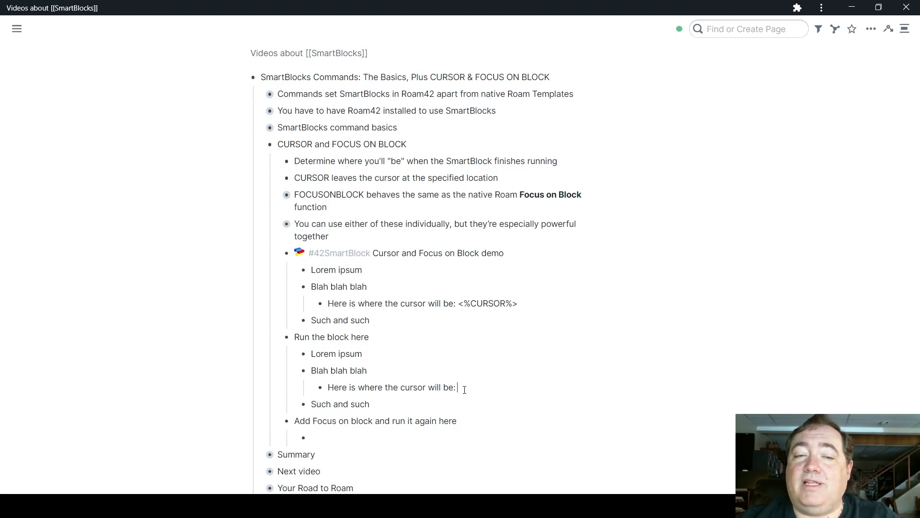
Step: Start the demo's cursor line with <%FOCUSONBLOCK%>, inserted through the jj<%FO command menu
click(342, 312)
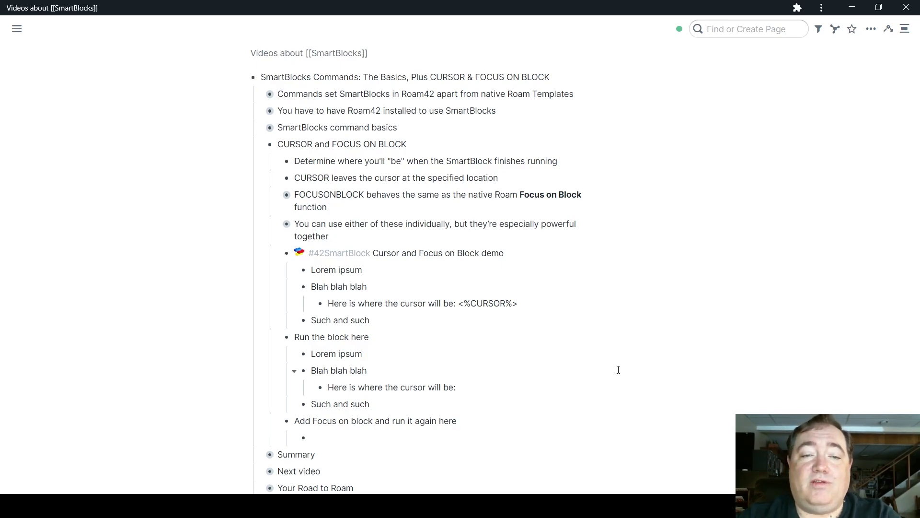
text(<%FOCUSON)
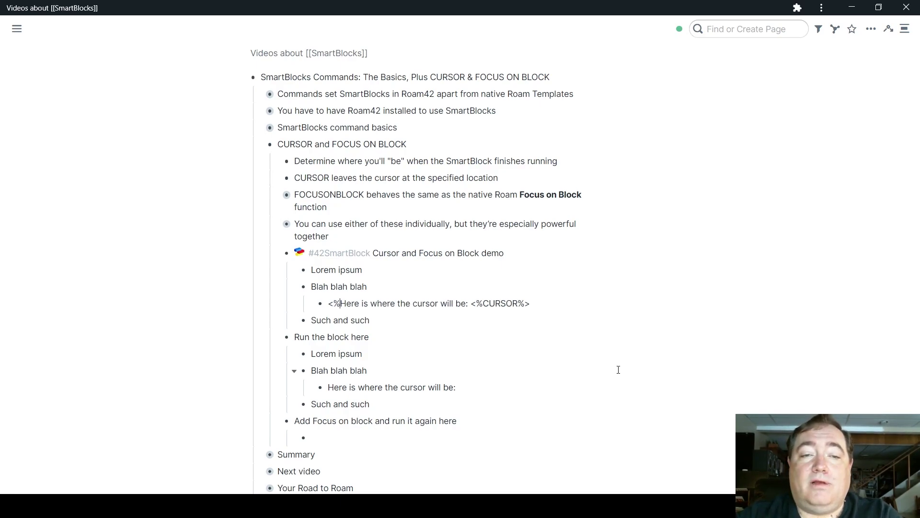
text(BLOCK)
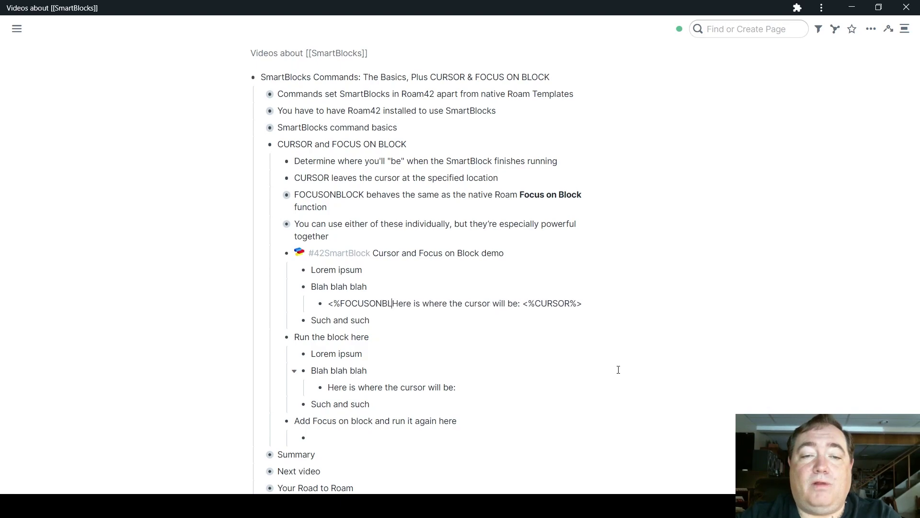
text(%>)
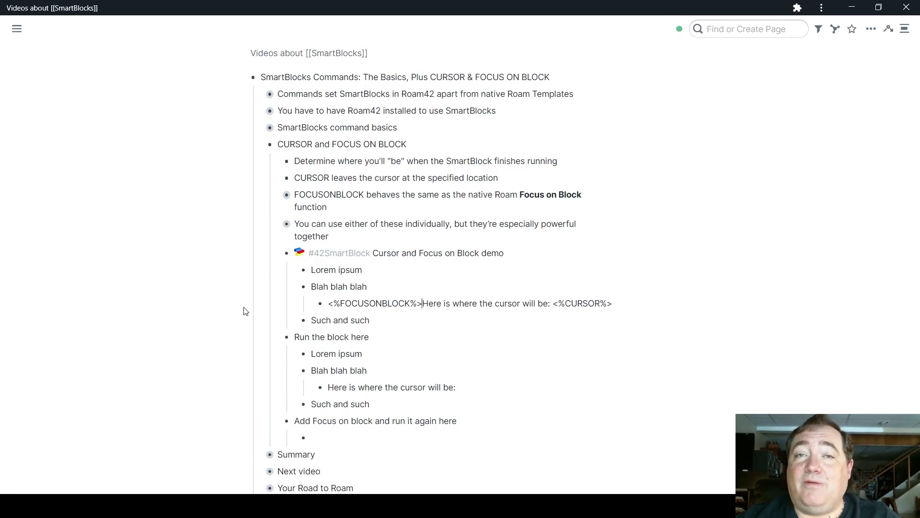
key(shift+Left)
key(shift+Left)
key(shift+Left)
key(shift+Left)
key(shift+Left)
key(shift+Left)
key(shift+Left)
key(shift+Left)
key(shift+Left)
key(shift+Left)
key(shift+Left)
key(shift+Left)
key(shift+Left)
key(shift+Left)
key(shift+Left)
key(shift+Left)
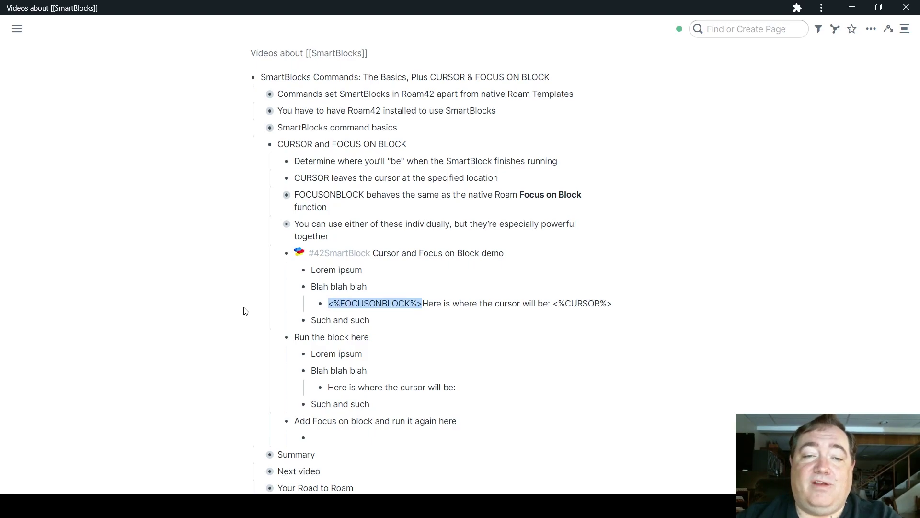
key(ctrl+x)
key(Left)
text(jj)
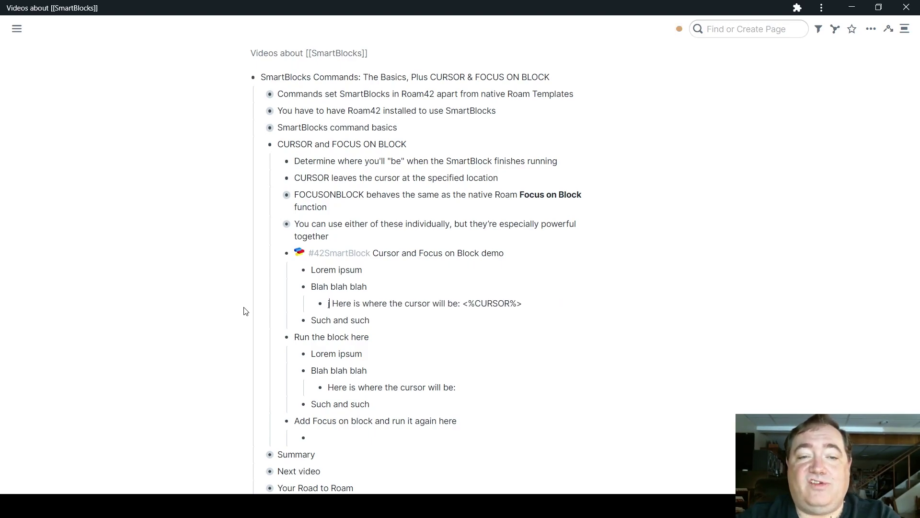
text(<%FO)
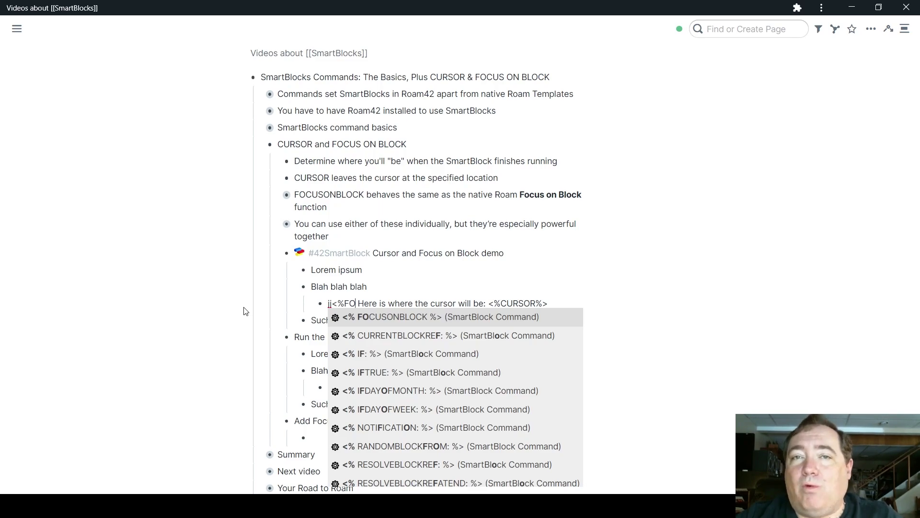
key(Return)
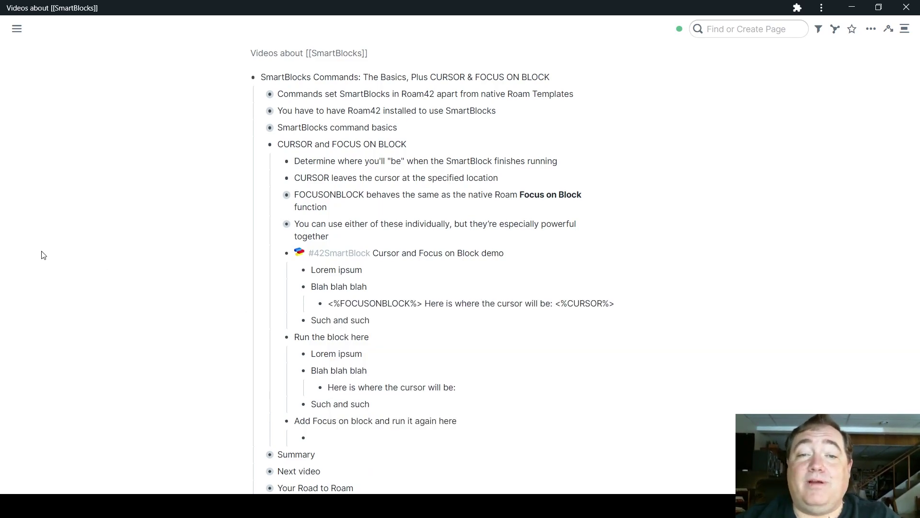
click(615, 303)
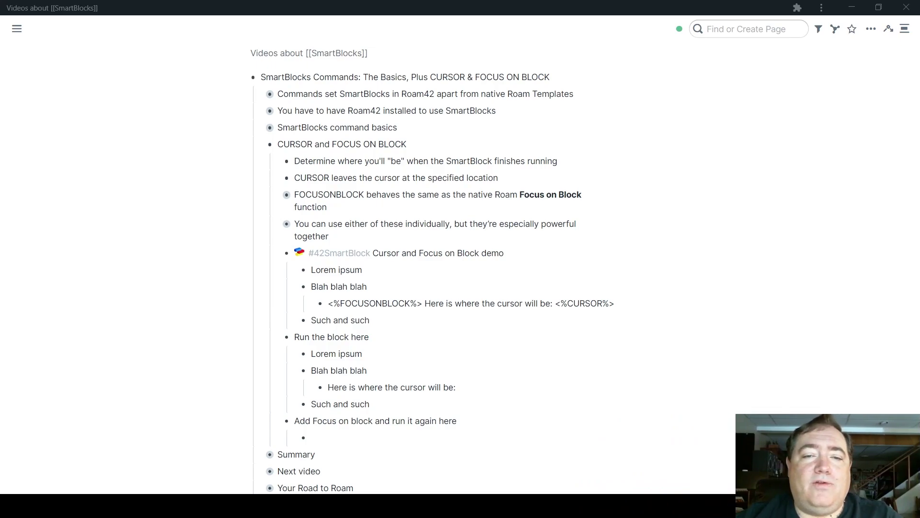
Step: Run the Cursor and Focus on Block demo via jjfo under 'Add Focus on block and run it again here'
click(533, 311)
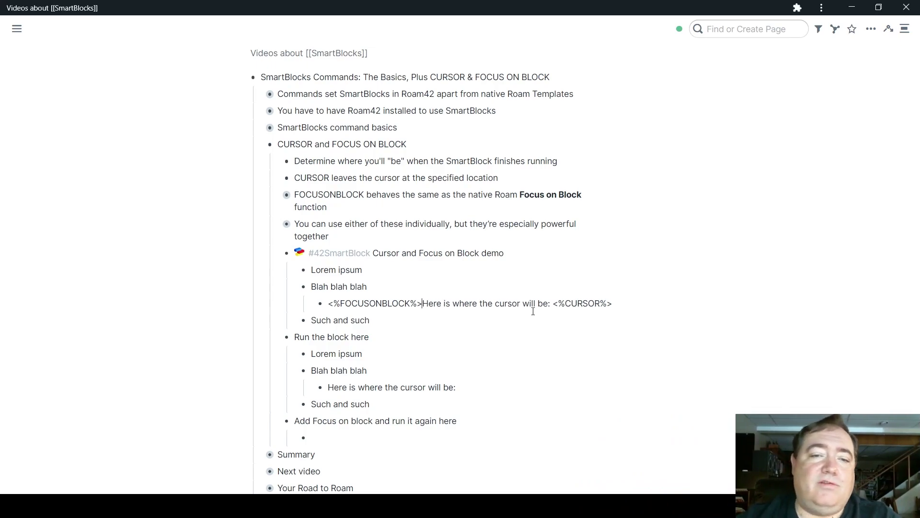
click(351, 439)
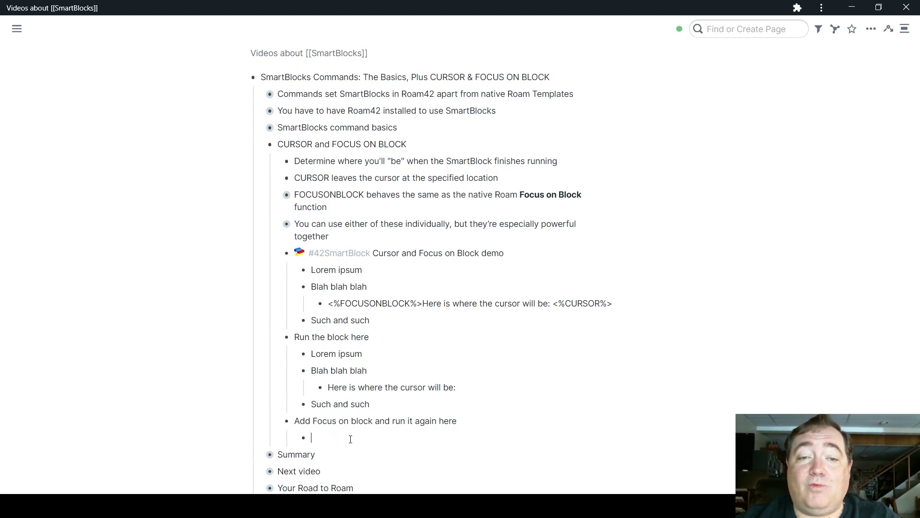
text(j)
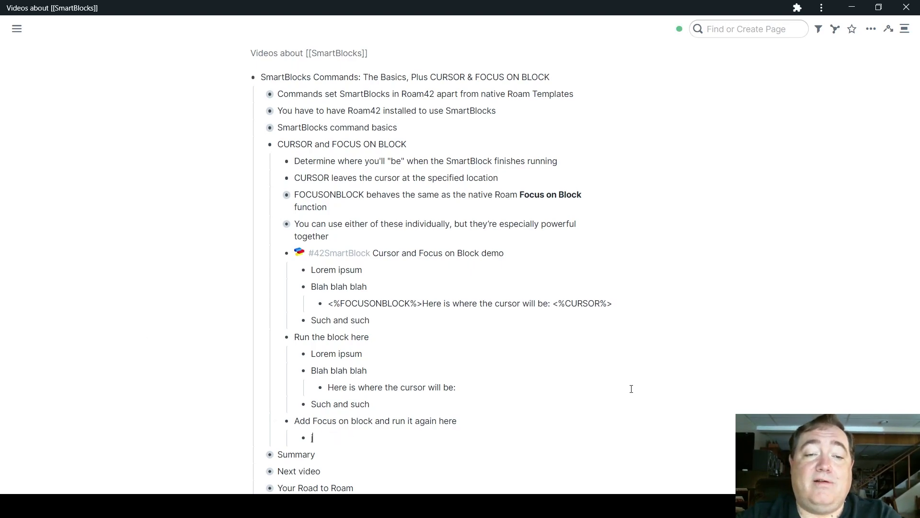
text(jfo)
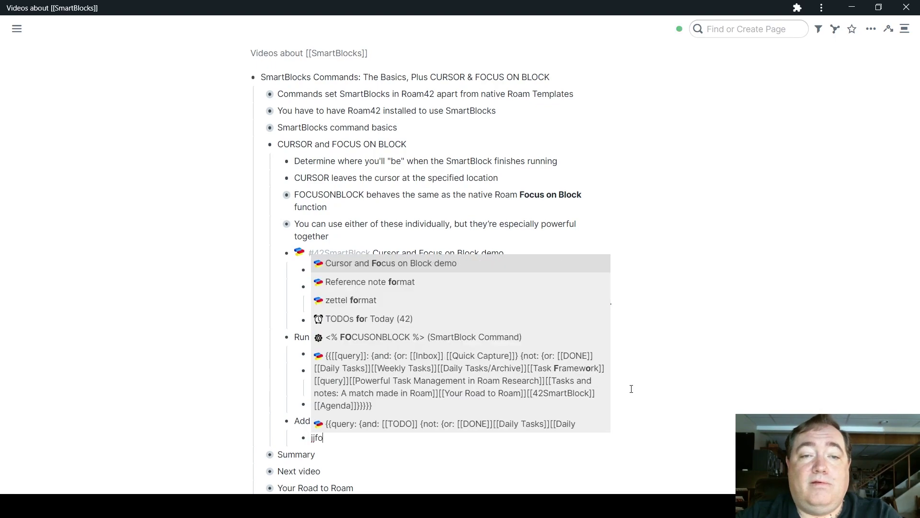
click(451, 264)
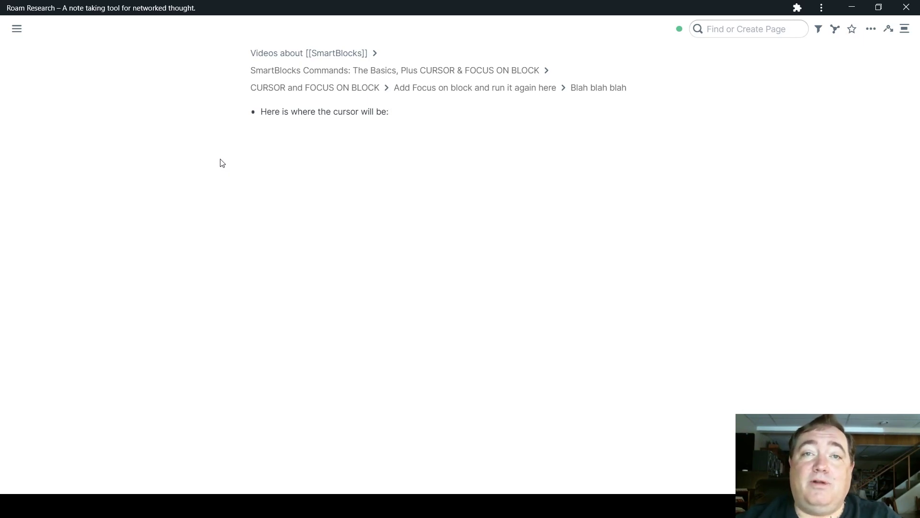
Step: Return to the full page and check the newly inserted 'Here is where the cursor will be' line
key(alt+Left)
scroll(232, 269, down, 3)
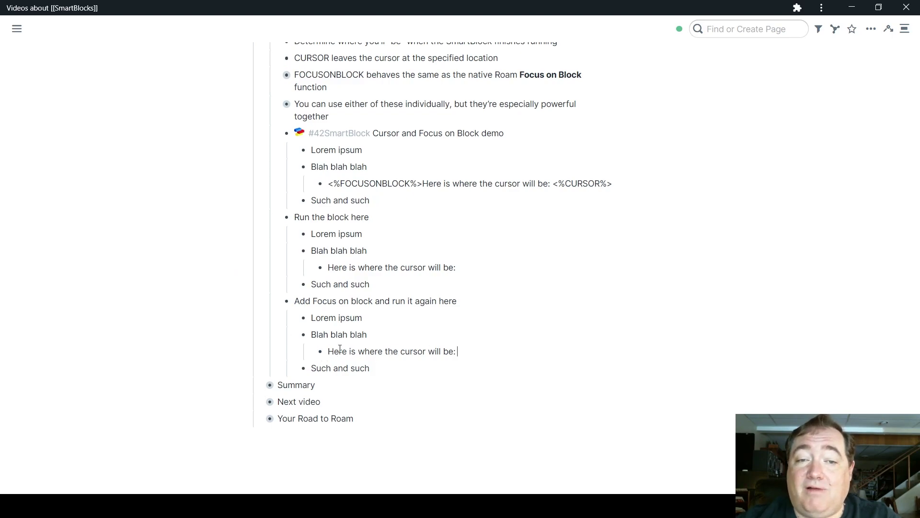
click(320, 351)
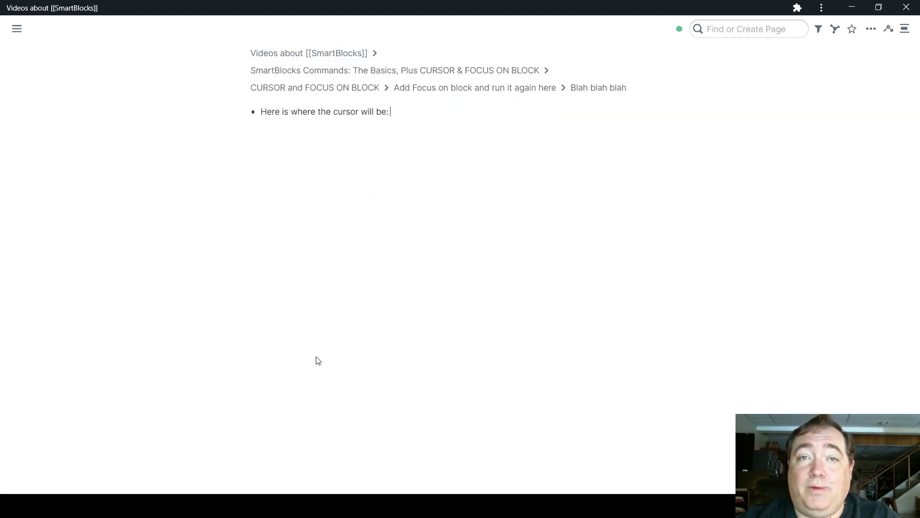
key(alt+Left)
scroll(454, 335, down, 3)
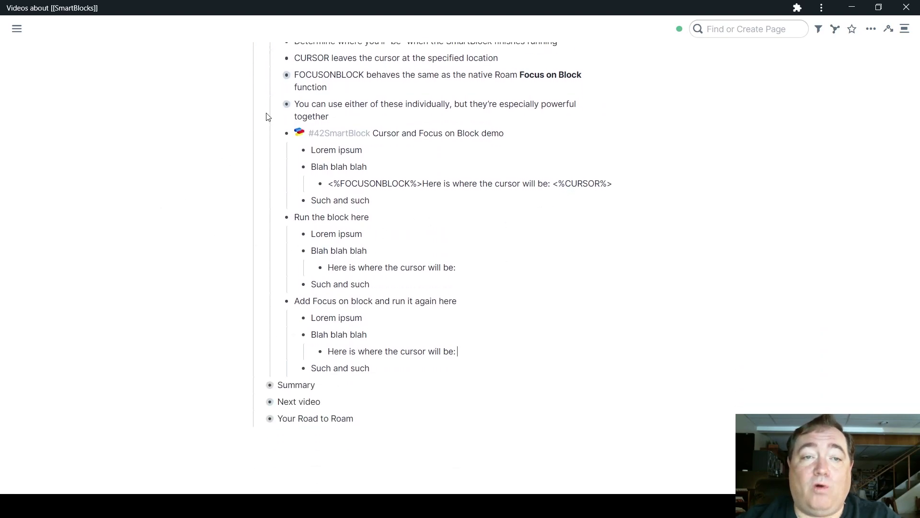
Step: Fold the demo template, 'Run the block here', and the CURSOR and FOCUS ON BLOCK section
click(277, 134)
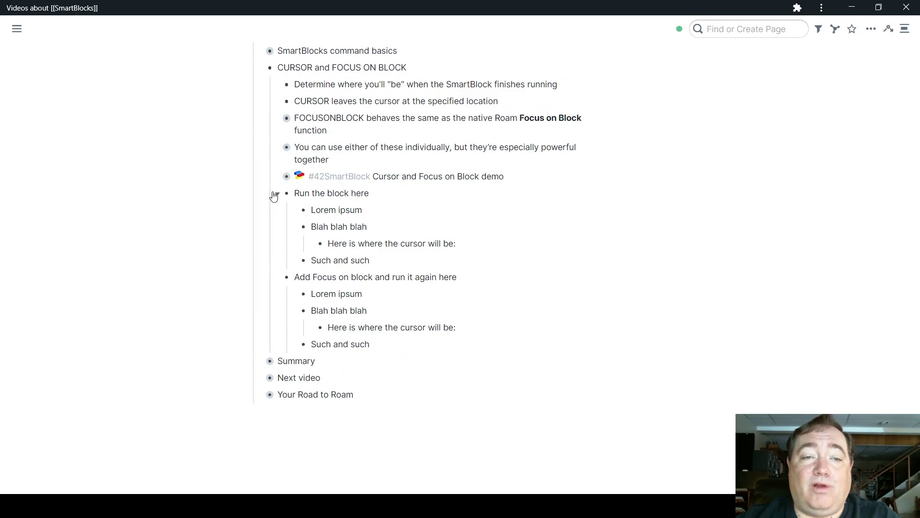
click(274, 194)
click(262, 145)
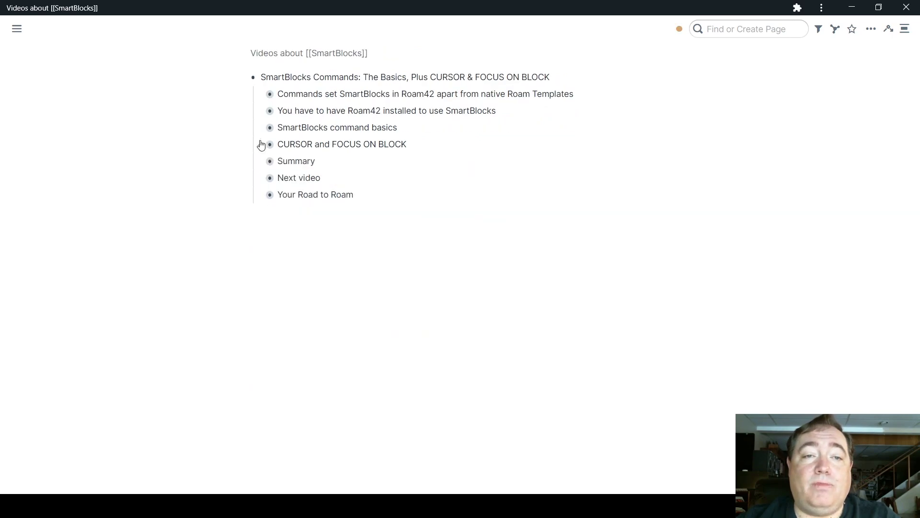
Step: Show and fold Summary, then open Next video's note on date-related commands
click(261, 162)
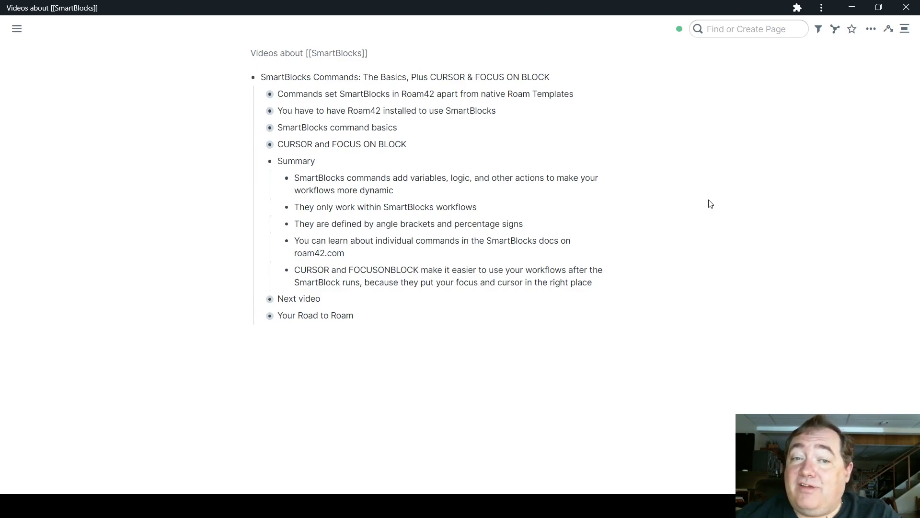
click(711, 203)
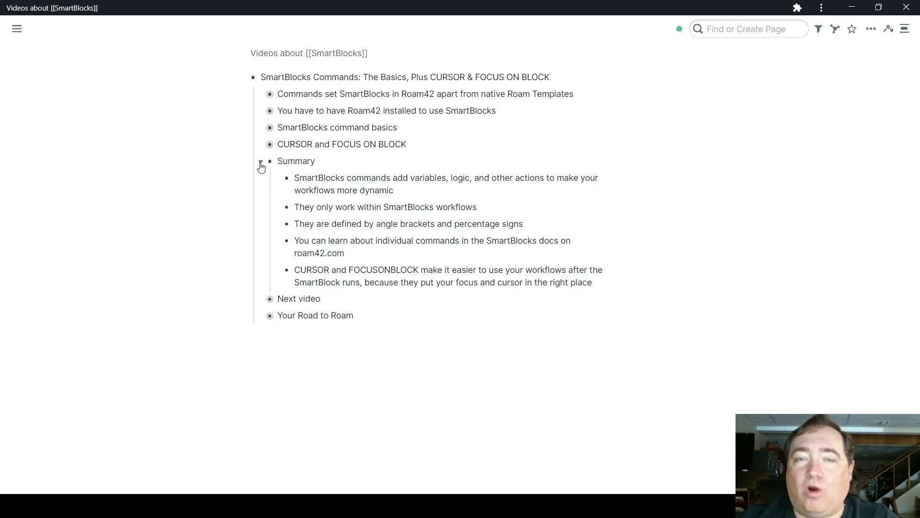
click(260, 164)
click(261, 178)
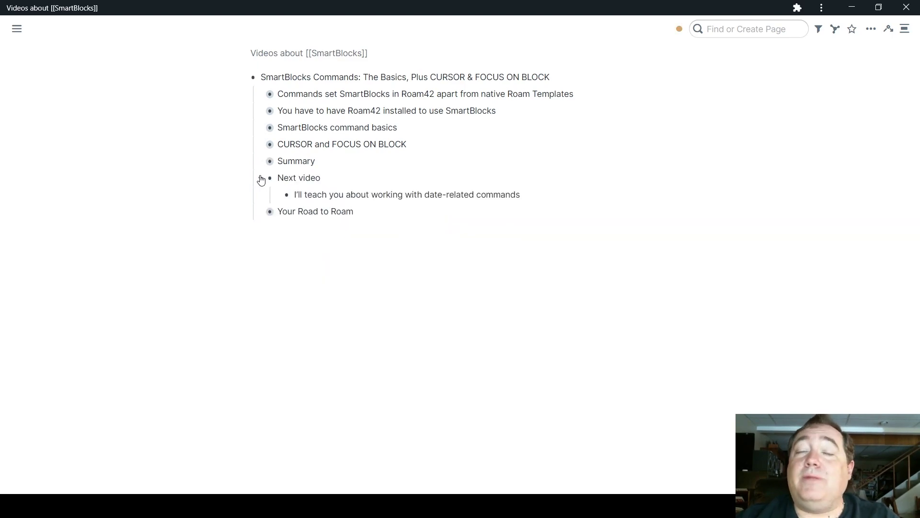
Step: Fold Next video and open 'Your Road to Roam' with its course notes
click(261, 178)
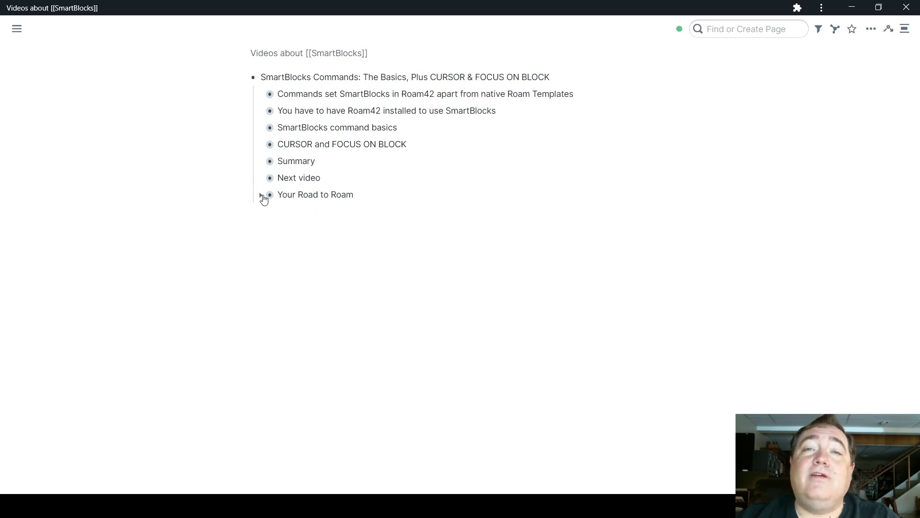
click(262, 195)
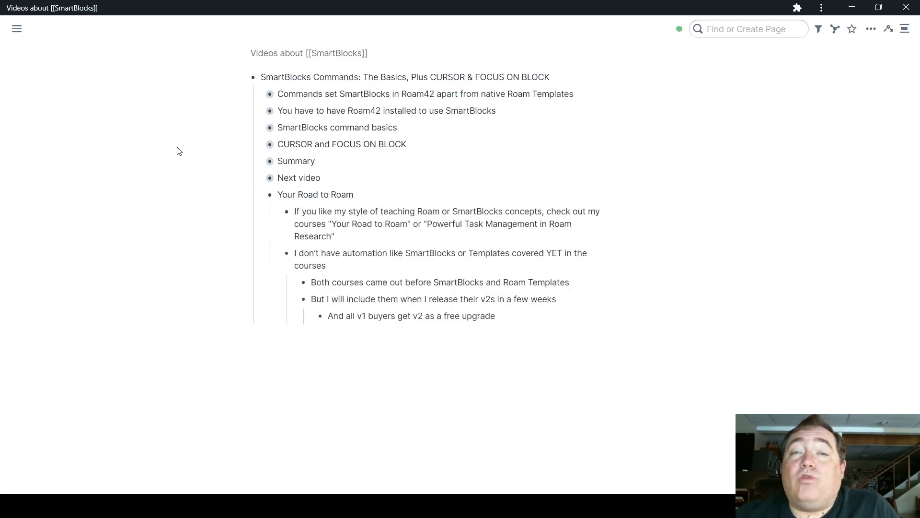